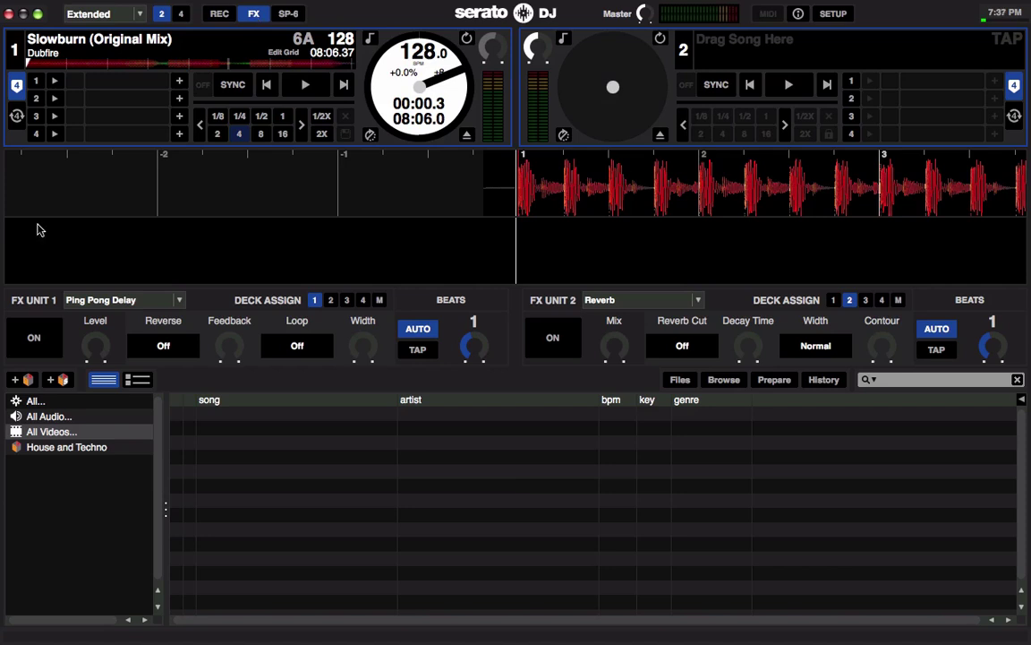
Load the Delay effect into FX Unit 1 and start playing the track on deck 1.
left_click(173, 298)
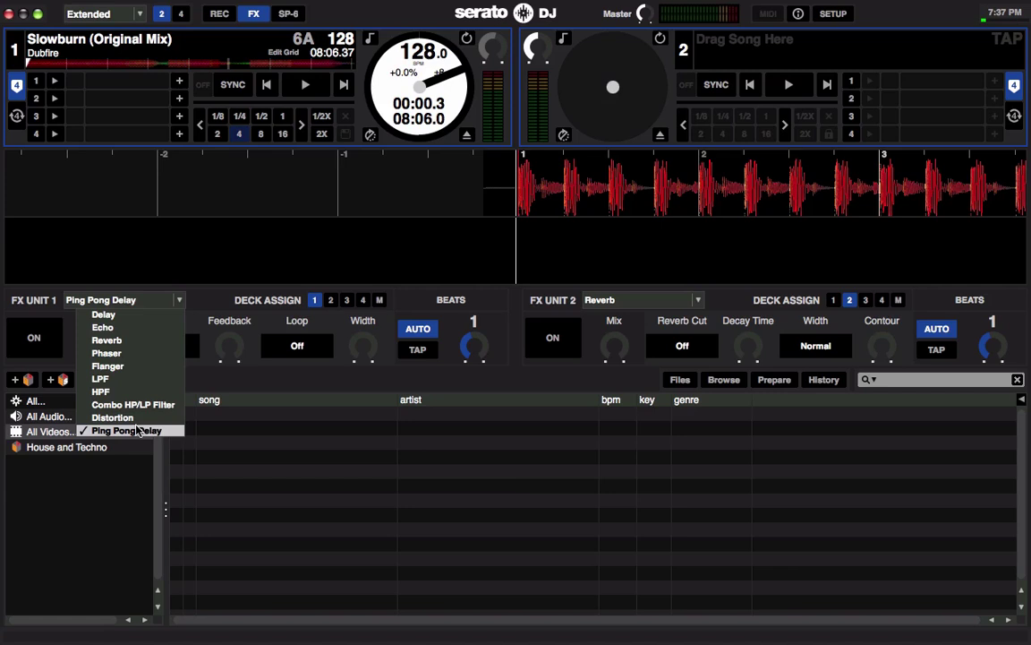
left_click(111, 315)
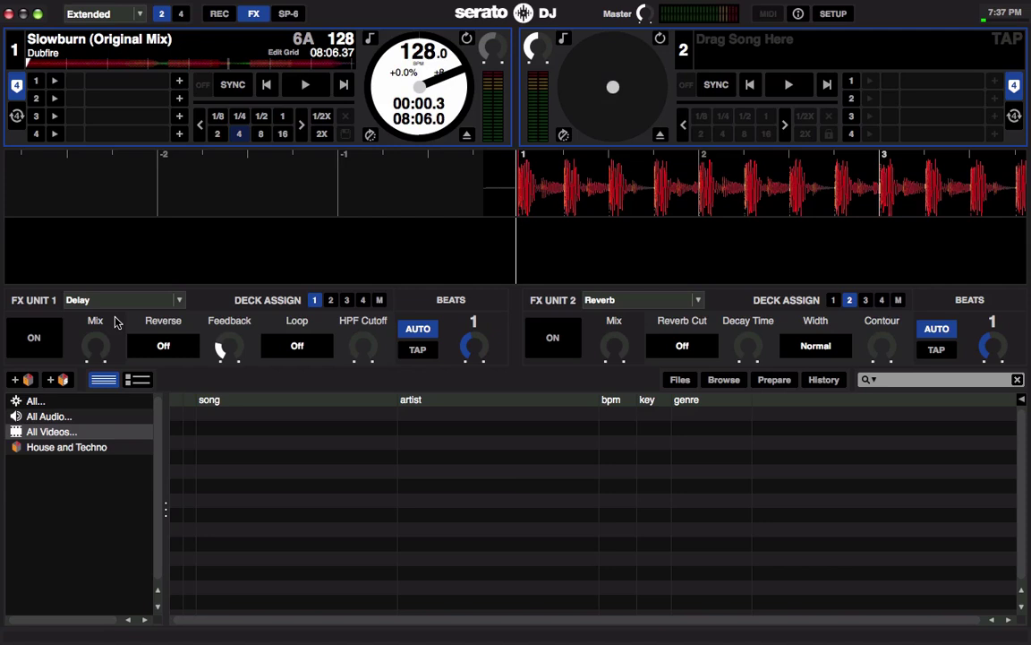
key("w")
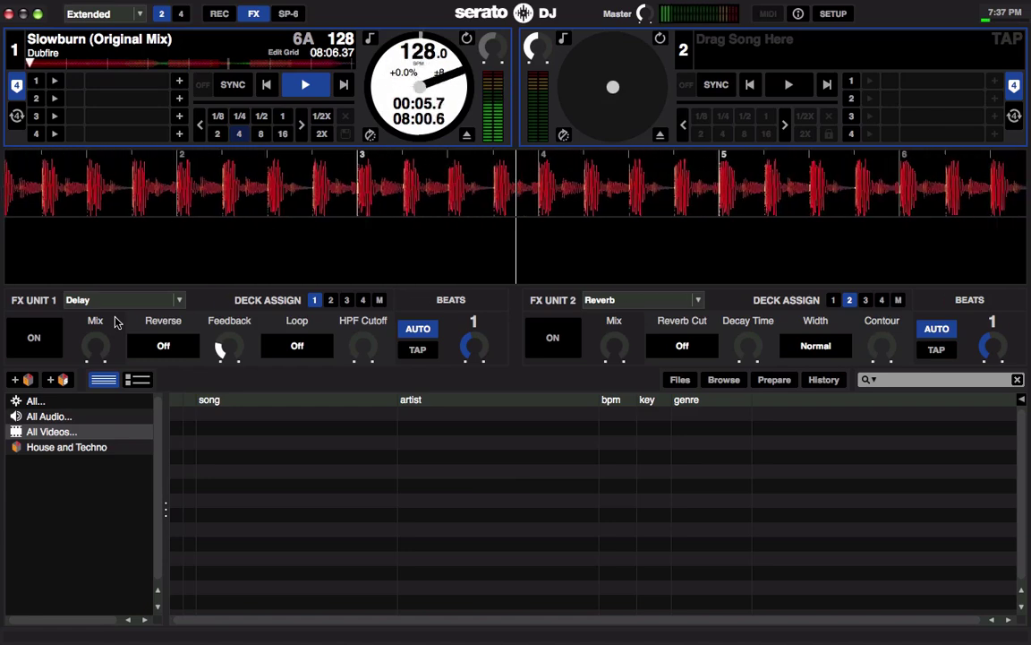
Raise the delay's Mix and Feedback in FX Unit 1 and set its beats value to 1/2.
scroll(115, 322, "up", 5)
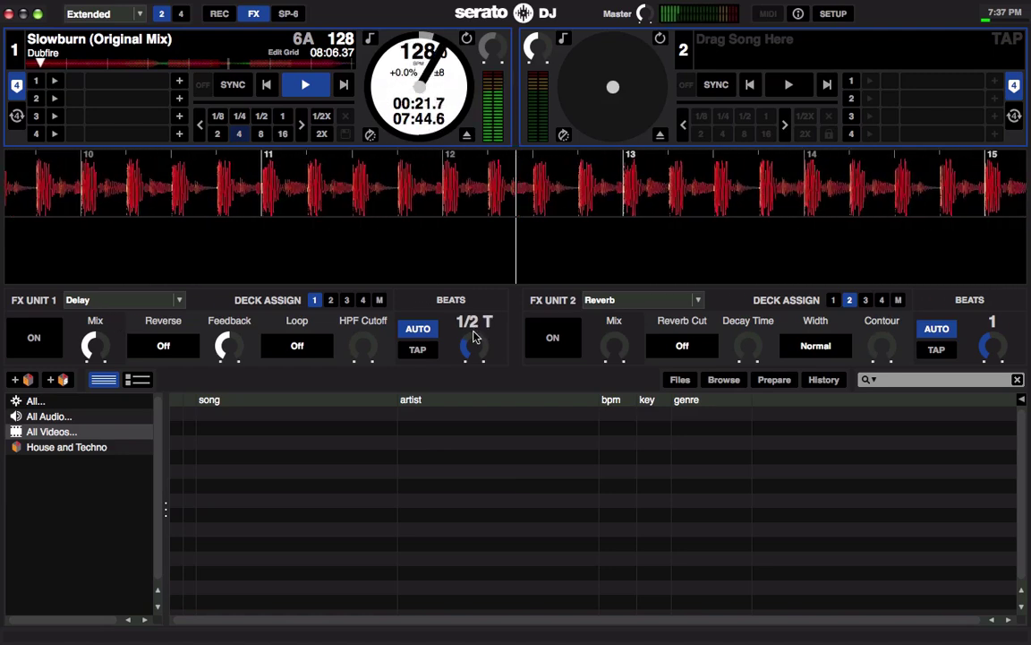
scroll(477, 338, "up", 4)
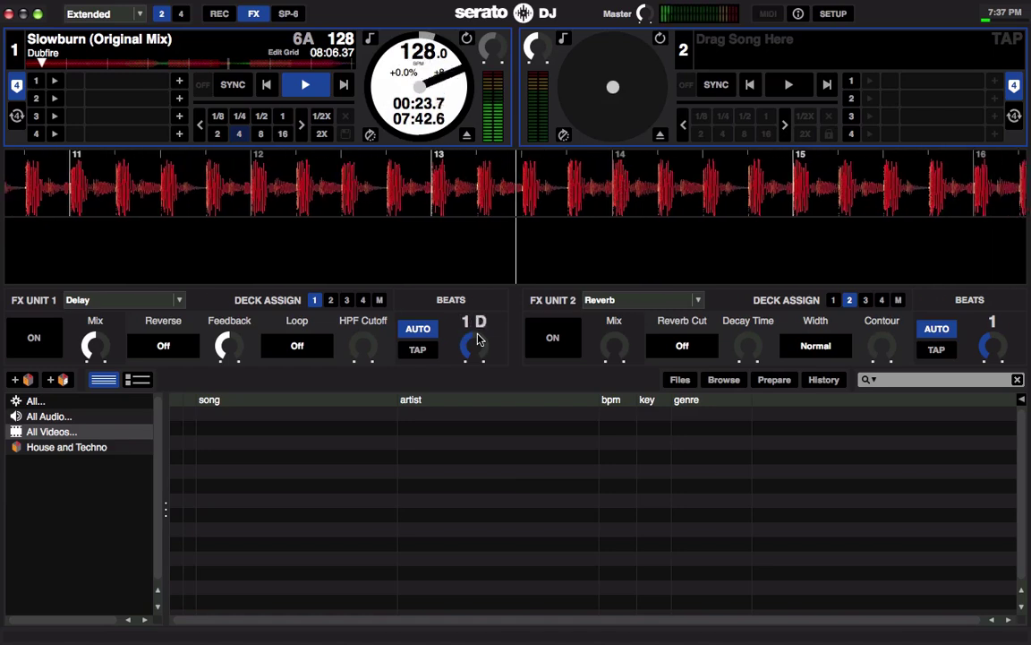
scroll(478, 339, "down", 5)
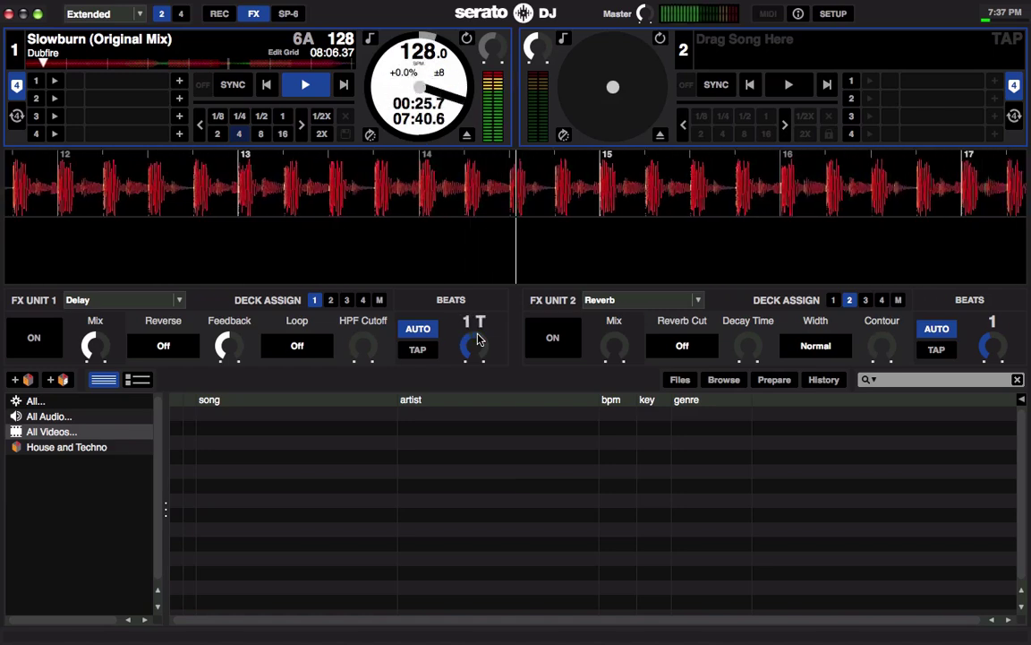
scroll(477, 338, "up", 2)
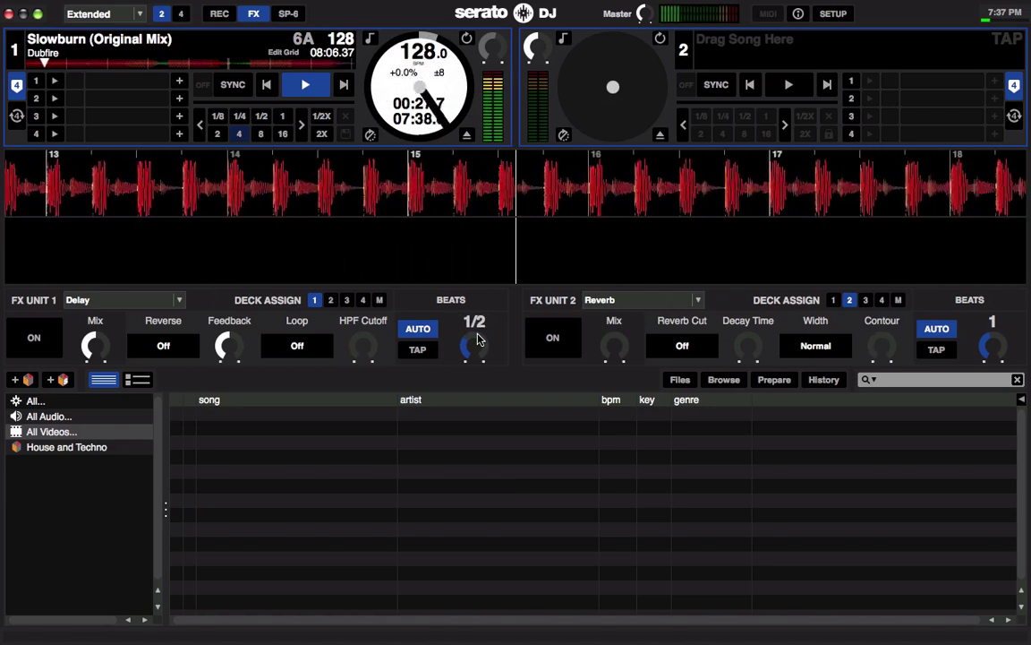
scroll(477, 338, "down", 1)
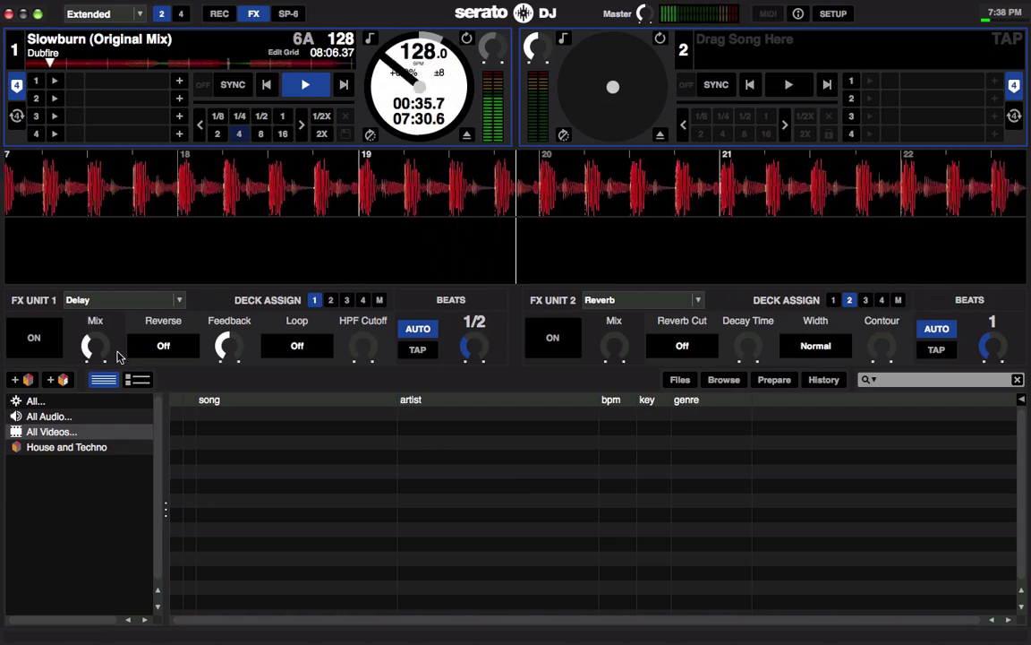
Set the delay's Mix to about half with Feedback at zero, and audition it by switching FX Unit 1 on and off.
scroll(117, 356, "up", 4)
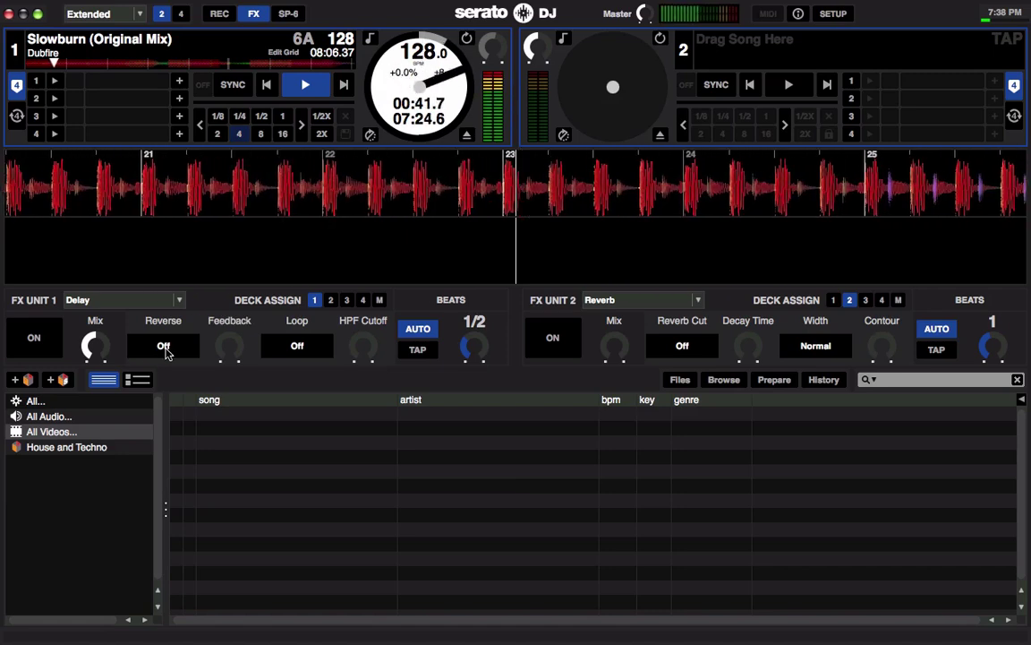
key("ctrl+1")
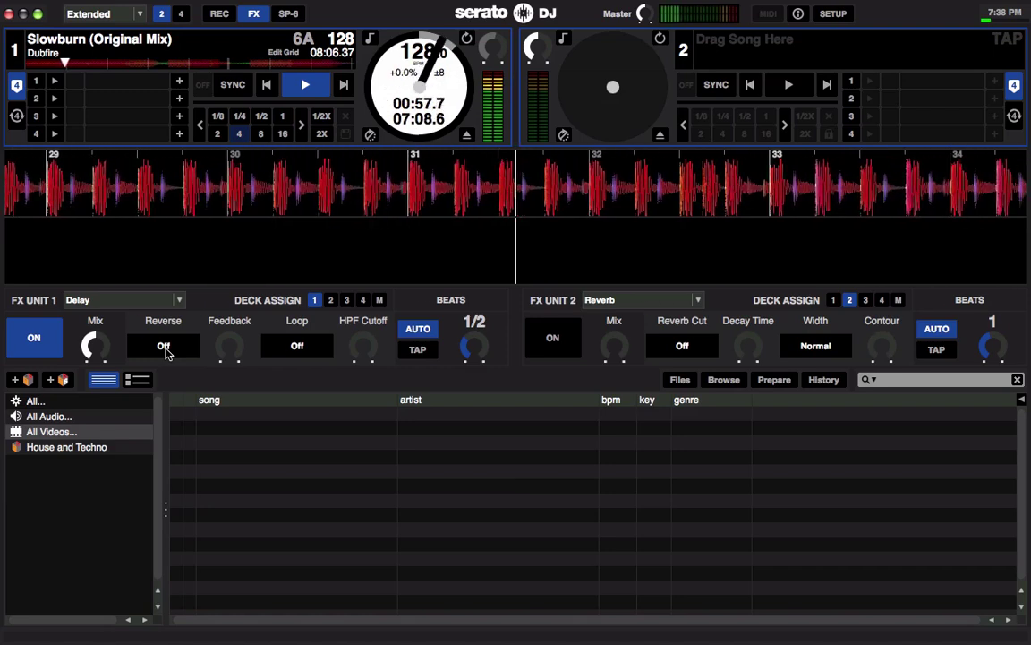
key("ctrl+1")
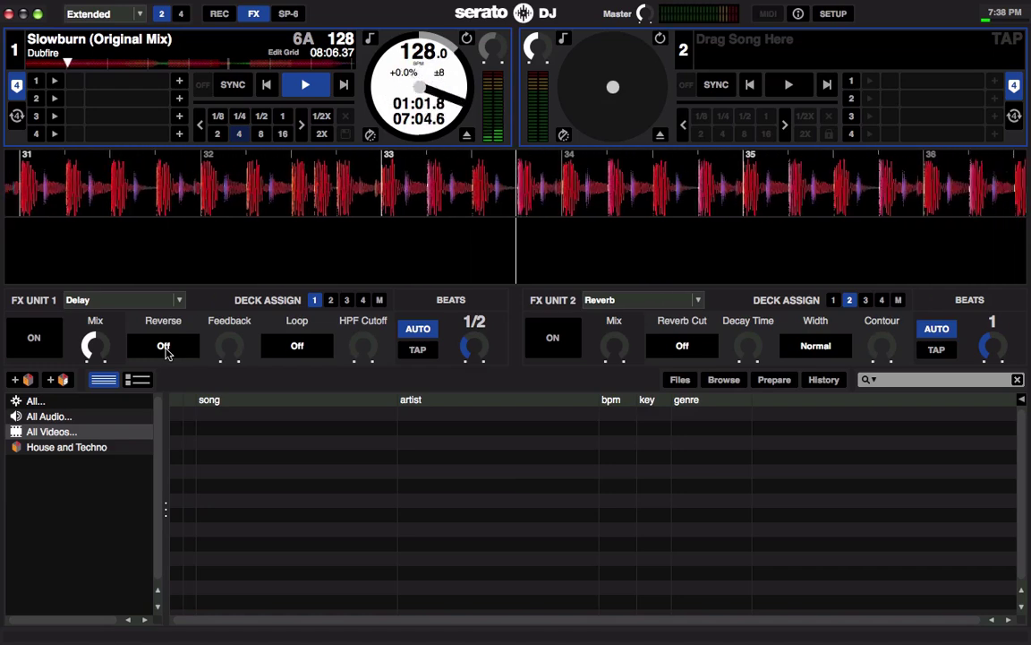
Audition the delay in FX Unit 1 with a beats value of 1 and Feedback raised to about half.
key("ctrl+]")
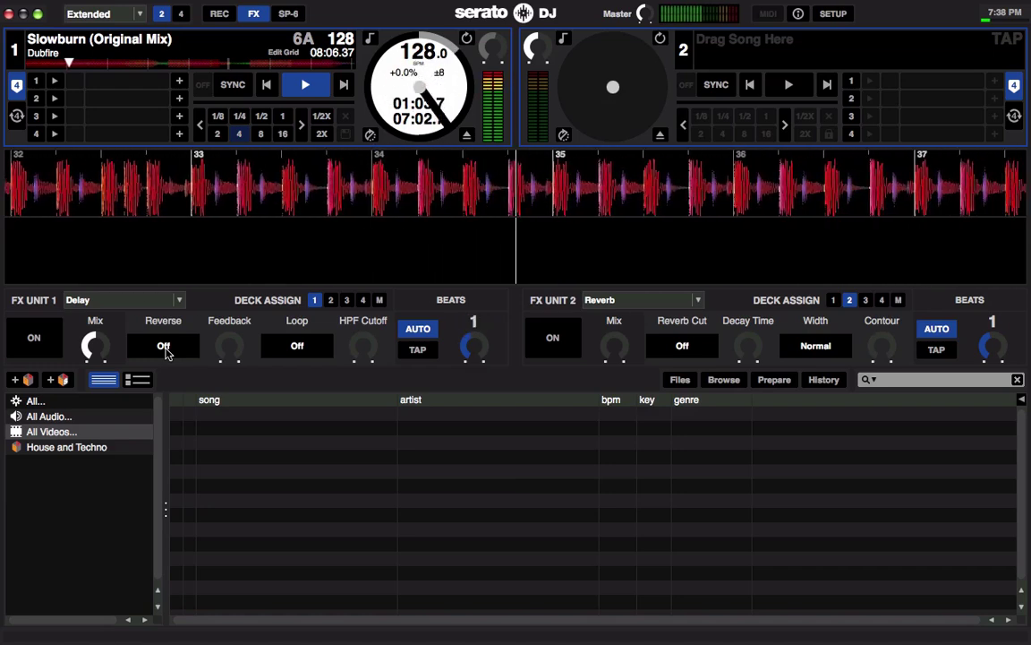
key("ctrl+w")
key("ctrl+w")
key("ctrl+w")
key("ctrl+w")
key("ctrl+w")
key("ctrl+w")
key("ctrl+w")
key("ctrl+w")
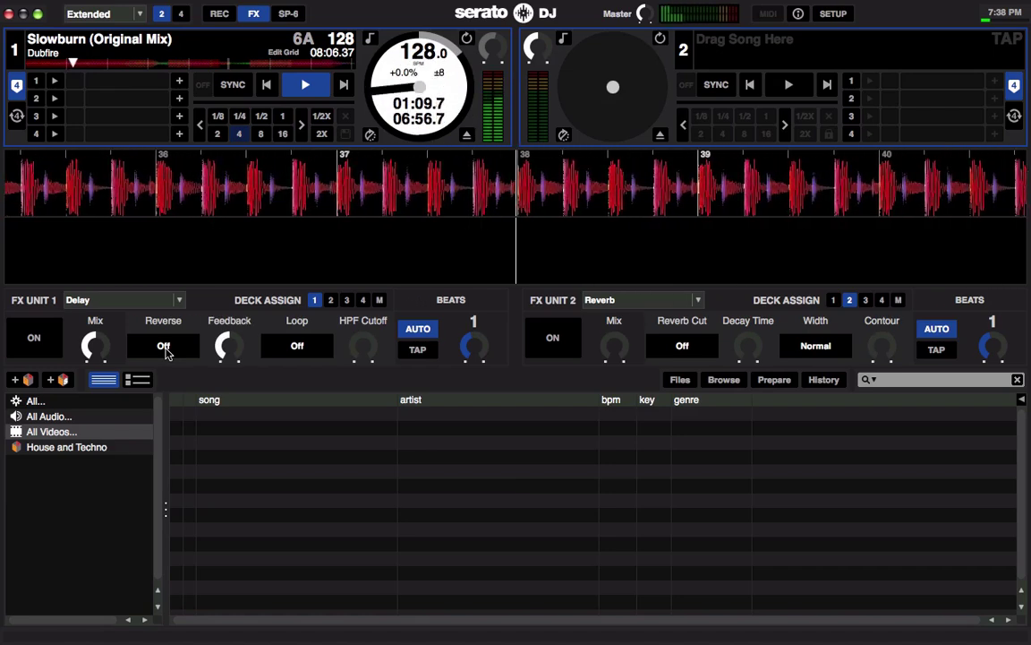
key("ctrl+1")
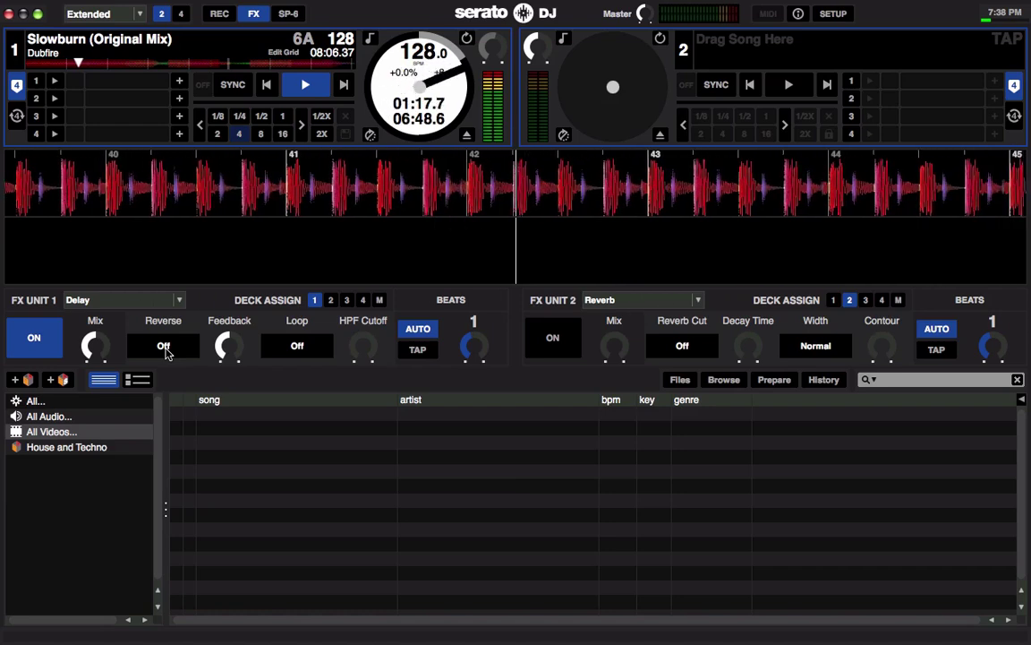
key("ctrl+1")
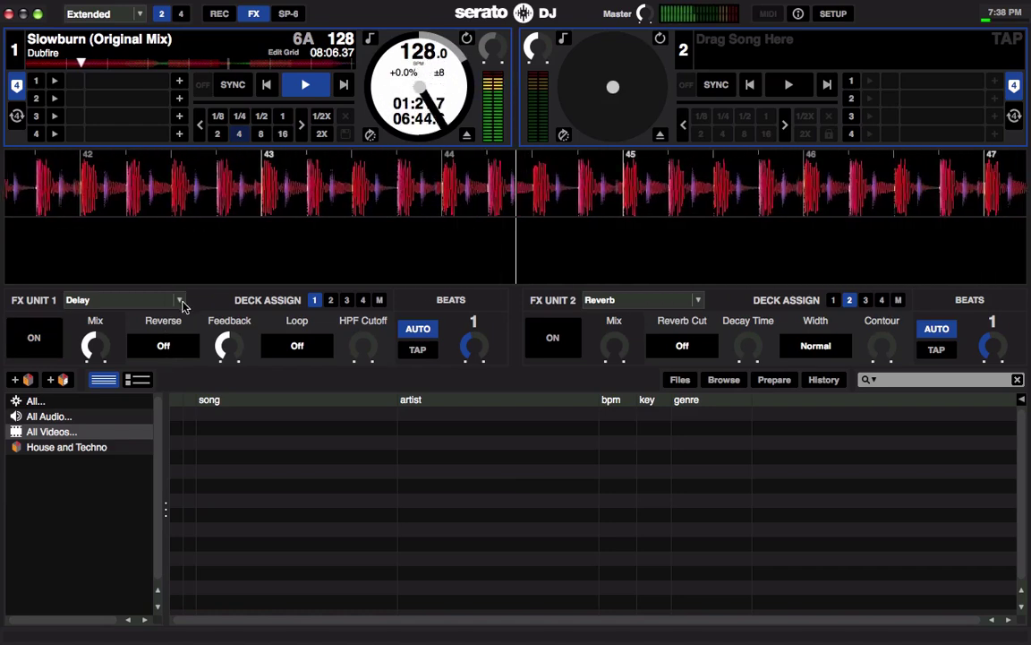
Enable Reverse on the delay and audition it by switching FX Unit 1 on and off.
left_click(168, 347)
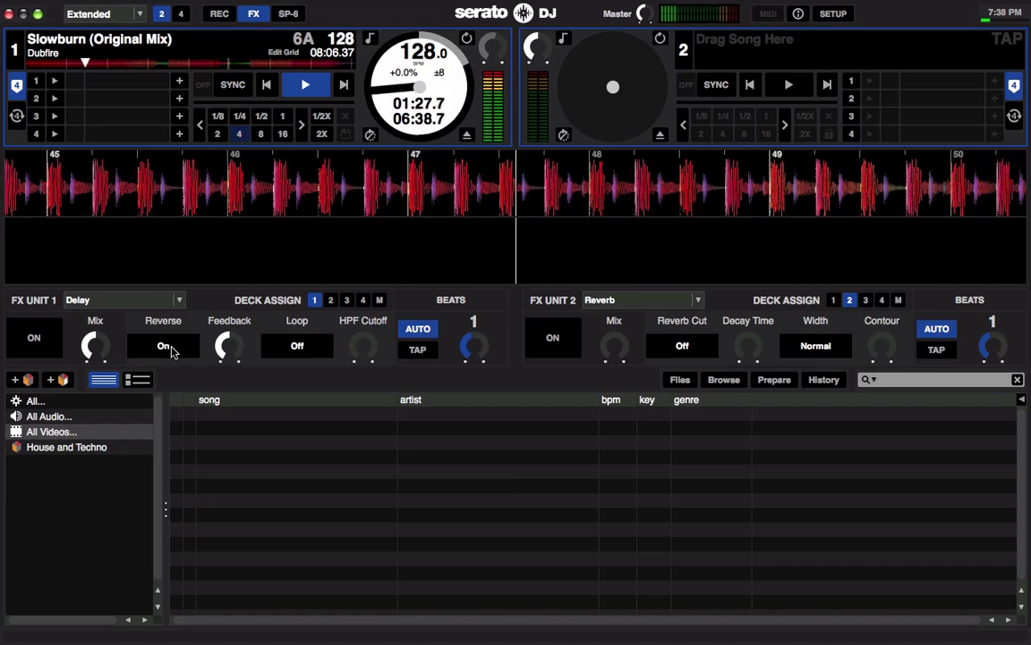
key("ctrl+1")
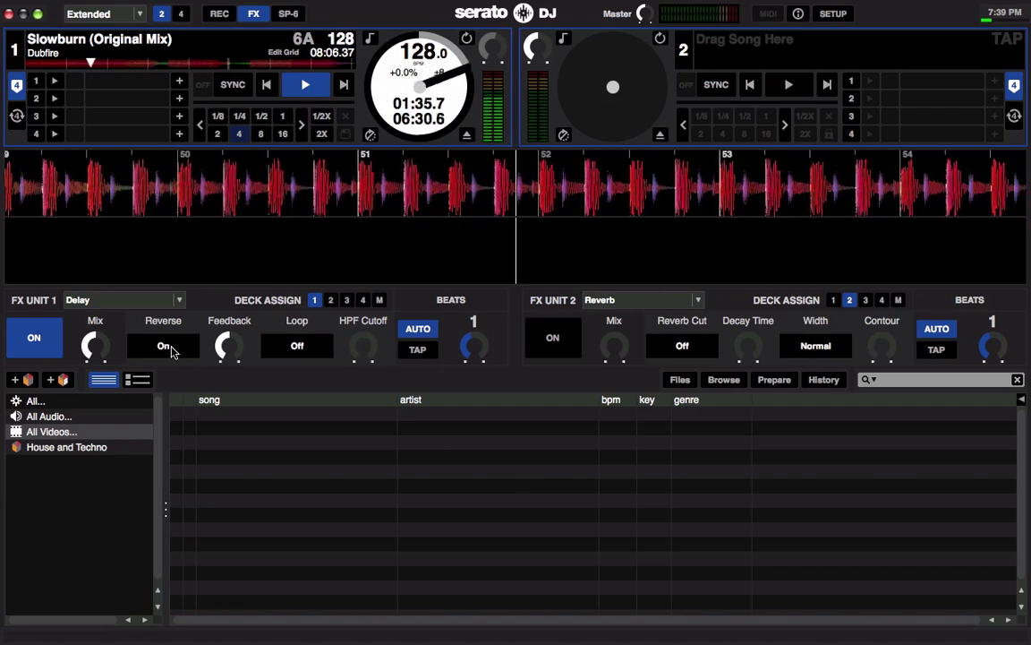
key("ctrl+1")
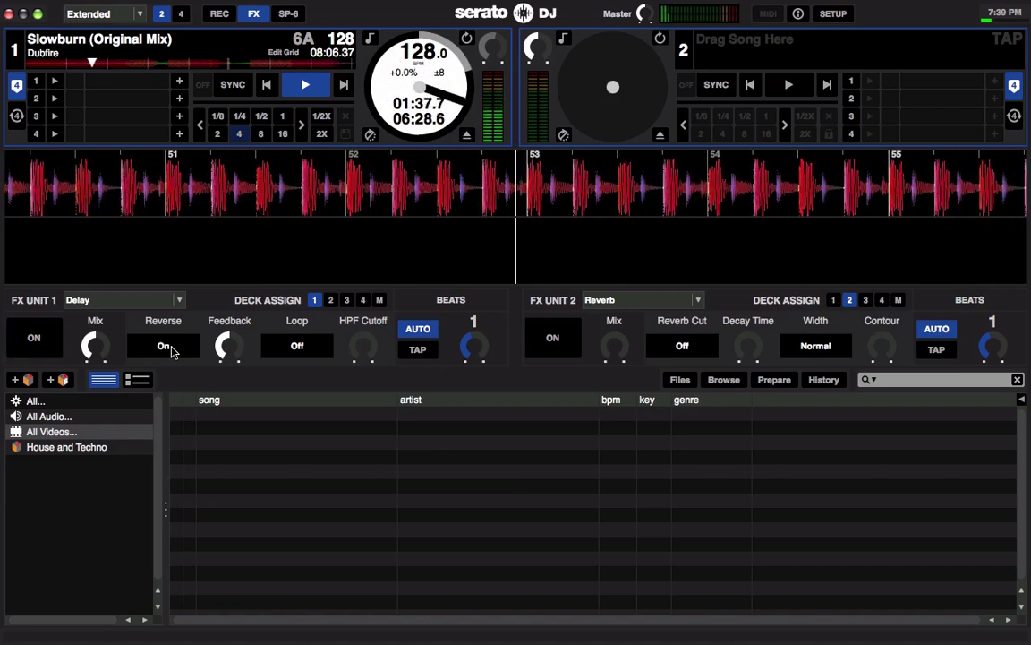
Load the Echo effect into FX Unit 1 and audition it on the playing track.
left_click(181, 302)
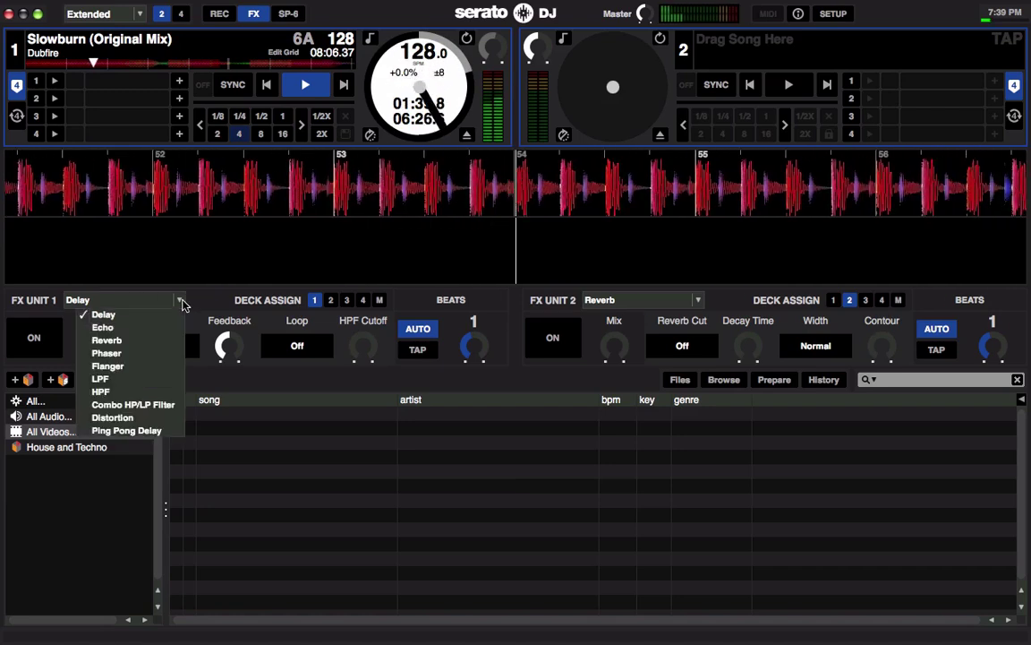
left_click(154, 328)
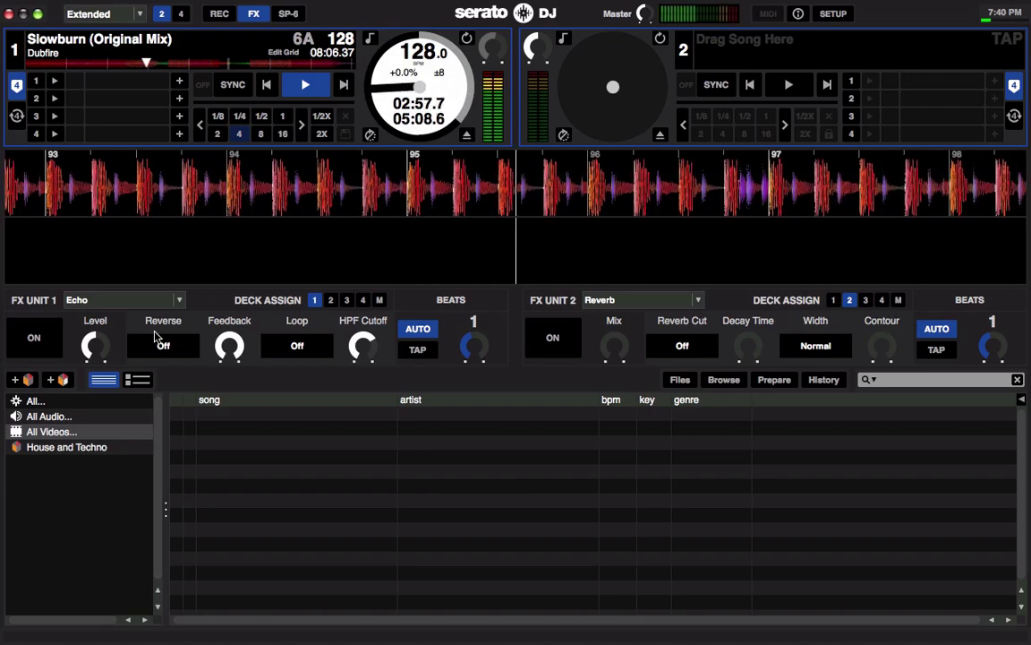
key("ctrl+1")
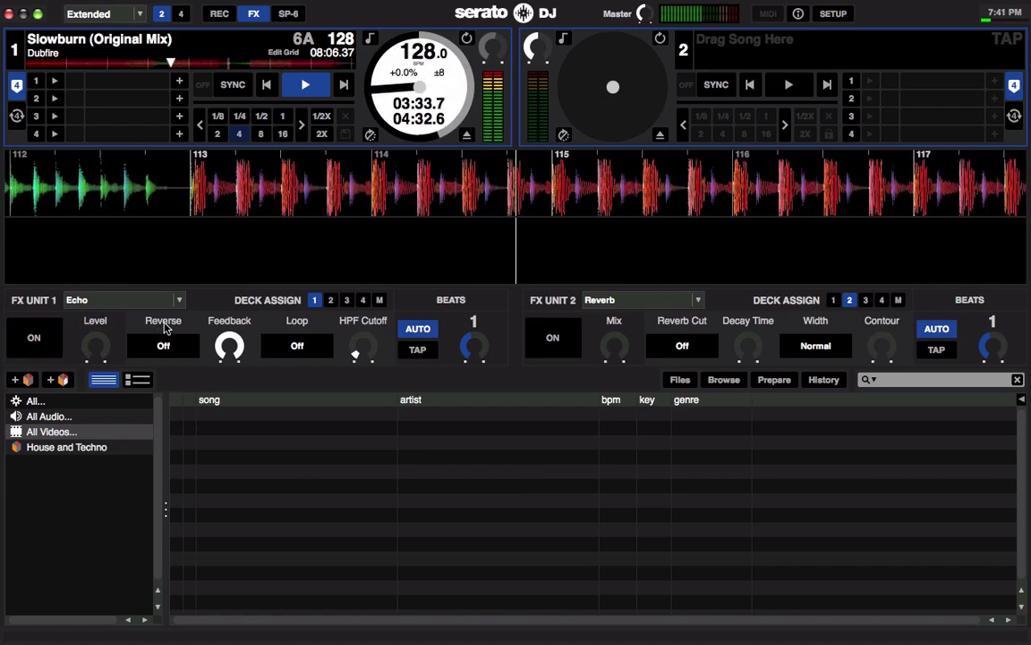
Load the Reverb effect into FX Unit 1 and try its Width at Narrow before setting it to Wide.
left_click(176, 304)
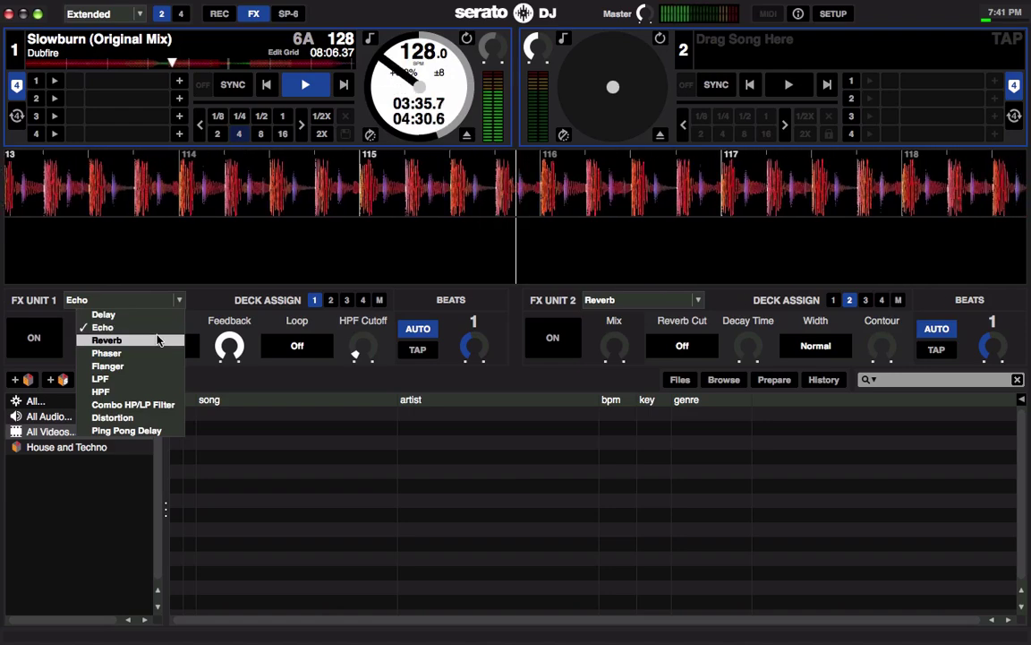
left_click(158, 340)
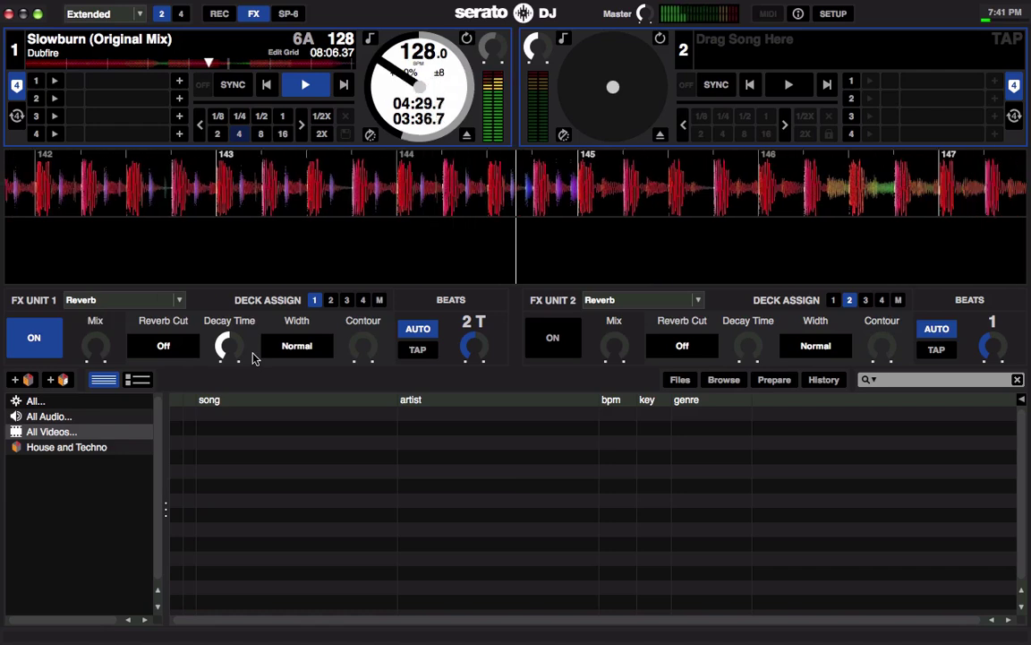
left_click(325, 352)
left_click(325, 352)
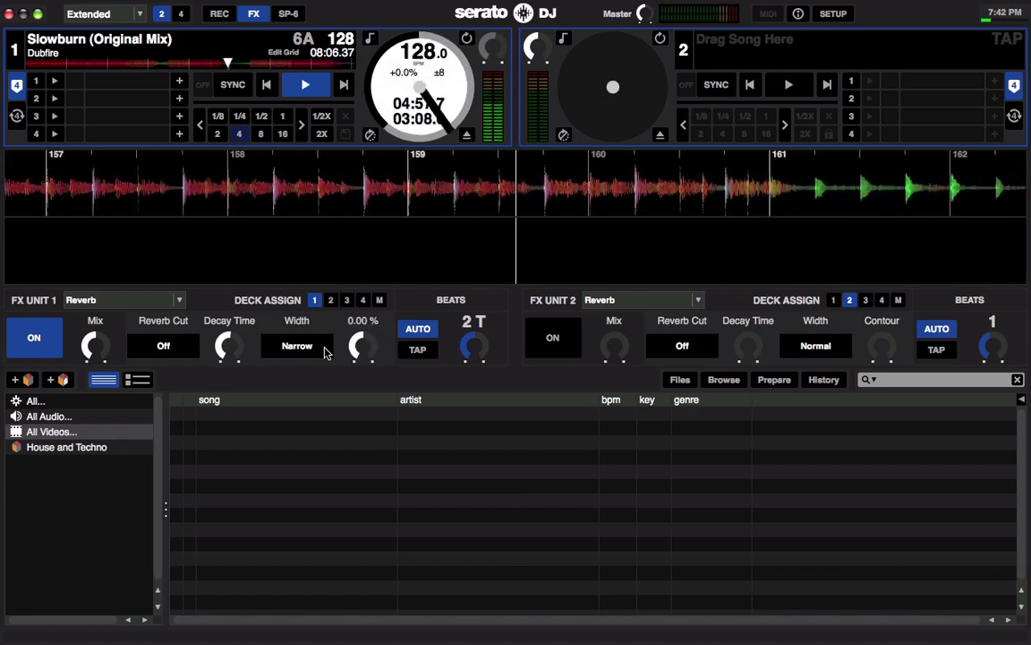
left_click(325, 352)
left_click(325, 352)
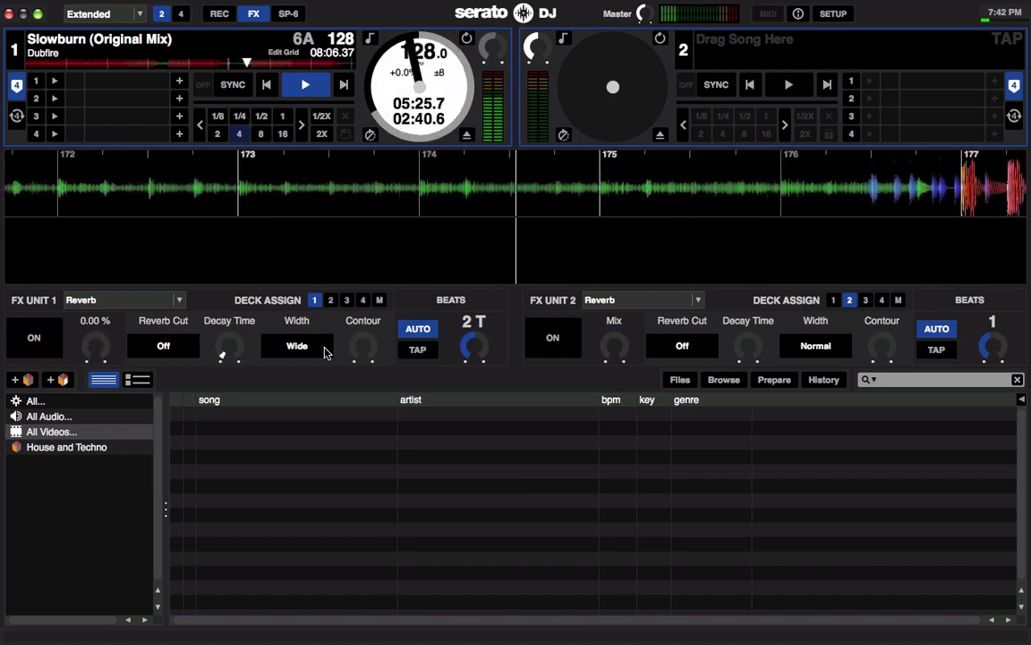
Load the Phaser effect into FX Unit 1, sweep its Q Factor up to 2.0 and set it back to 0.2.
left_click(177, 300)
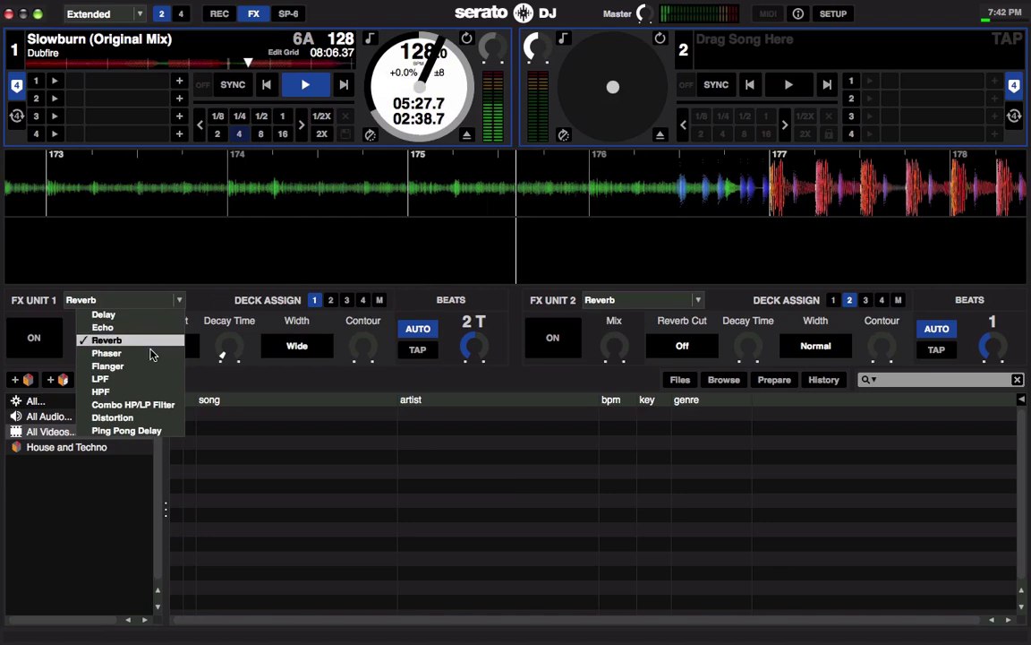
left_click(151, 354)
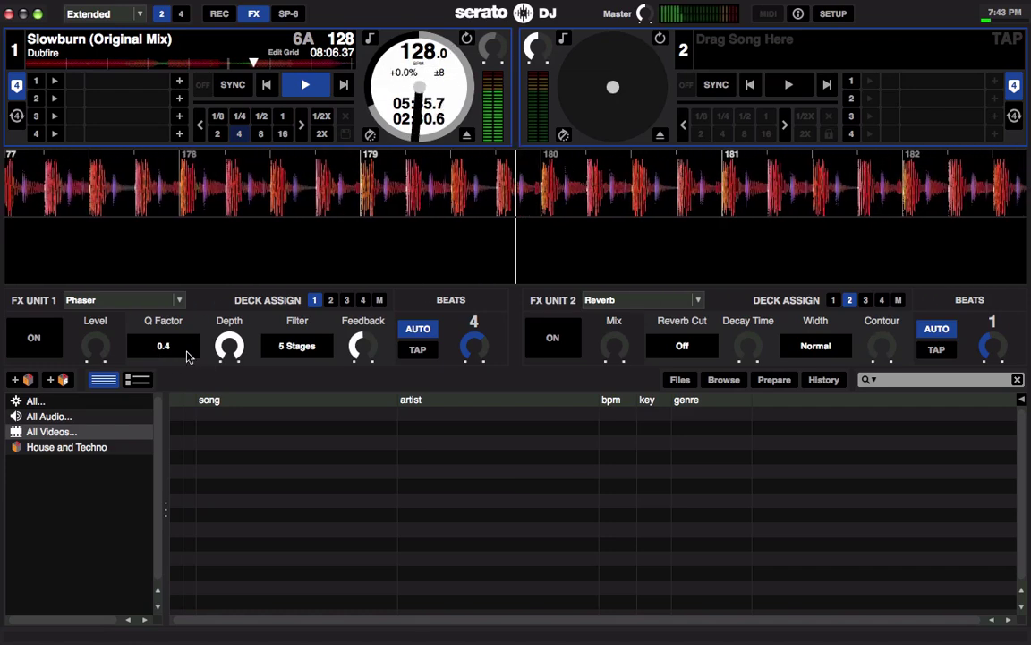
scroll(190, 356, "up", 2)
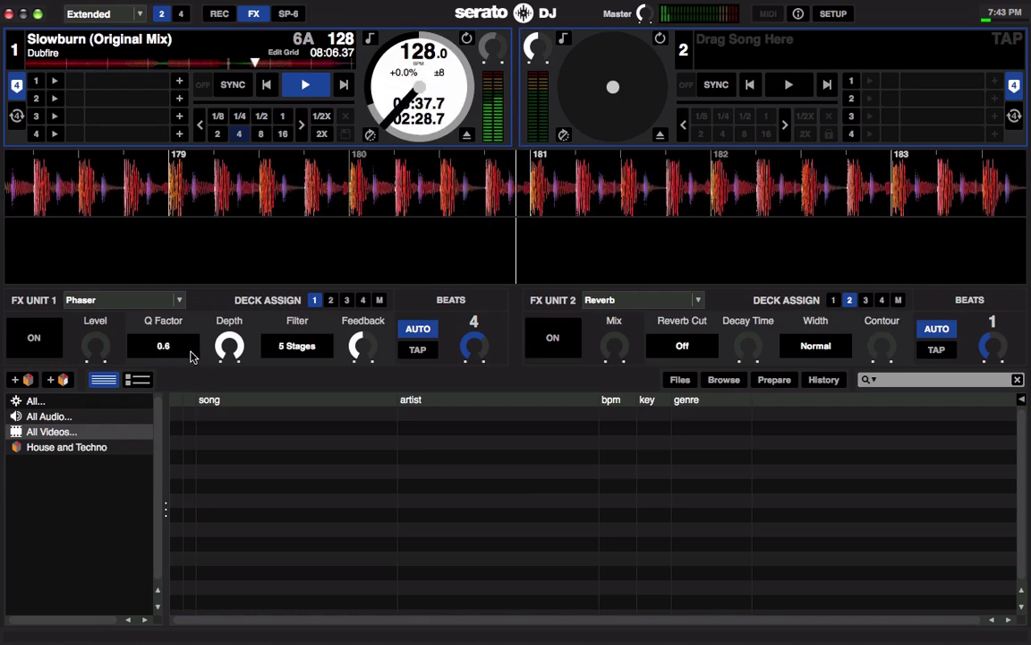
scroll(190, 356, "up", 4)
scroll(190, 355, "up", 5)
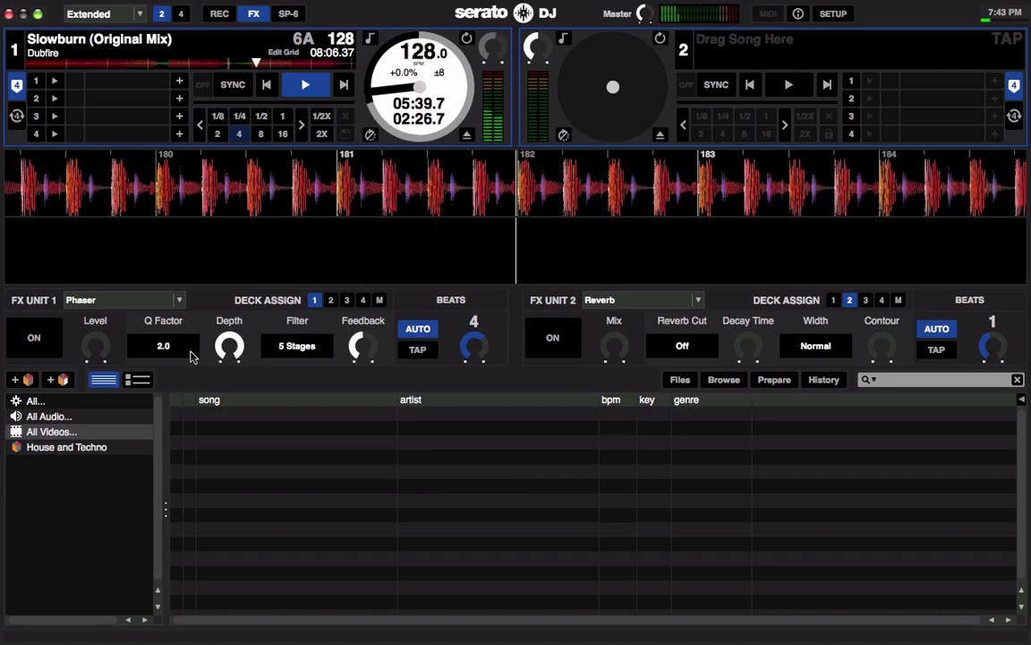
scroll(190, 356, "down", 10)
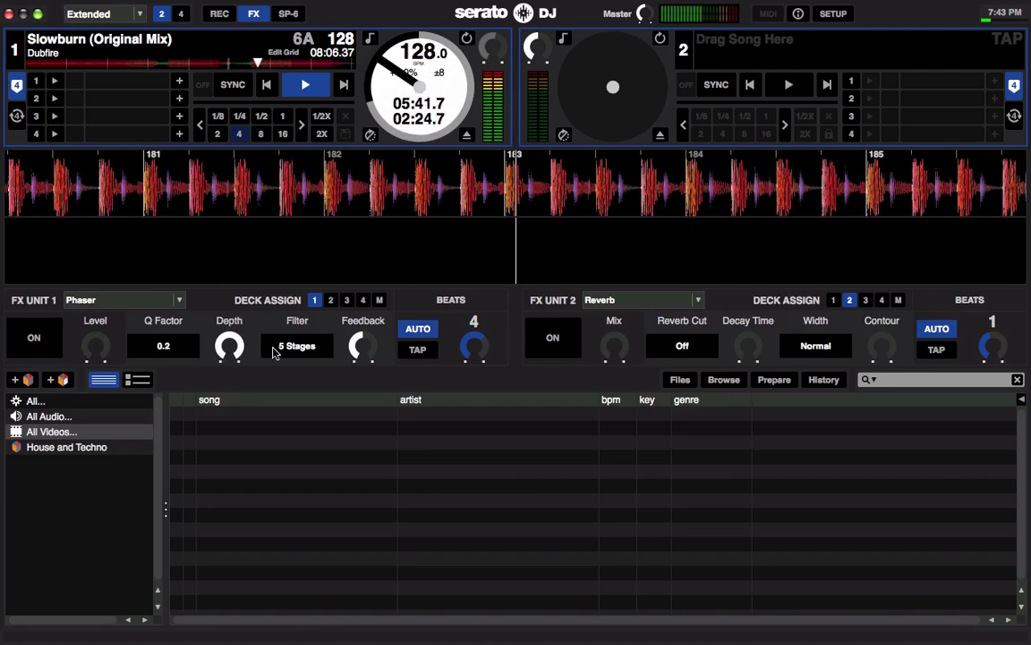
Compare the phaser's Filter at 11 Stages and 1 Stage, leaving it at 11 Stages.
scroll(287, 354, "up", 6)
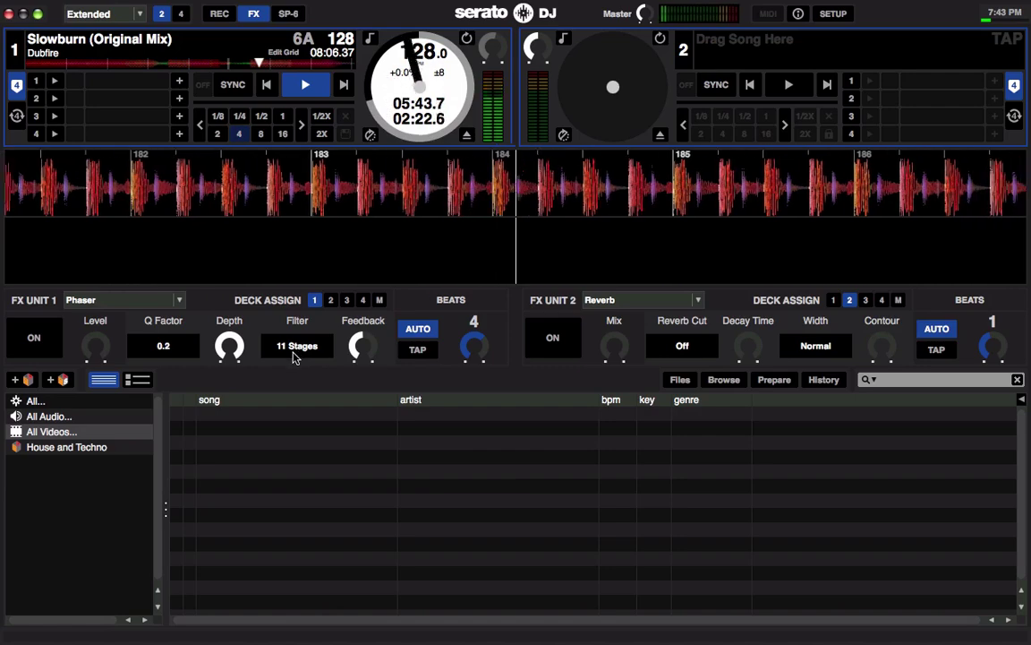
scroll(294, 357, "down", 11)
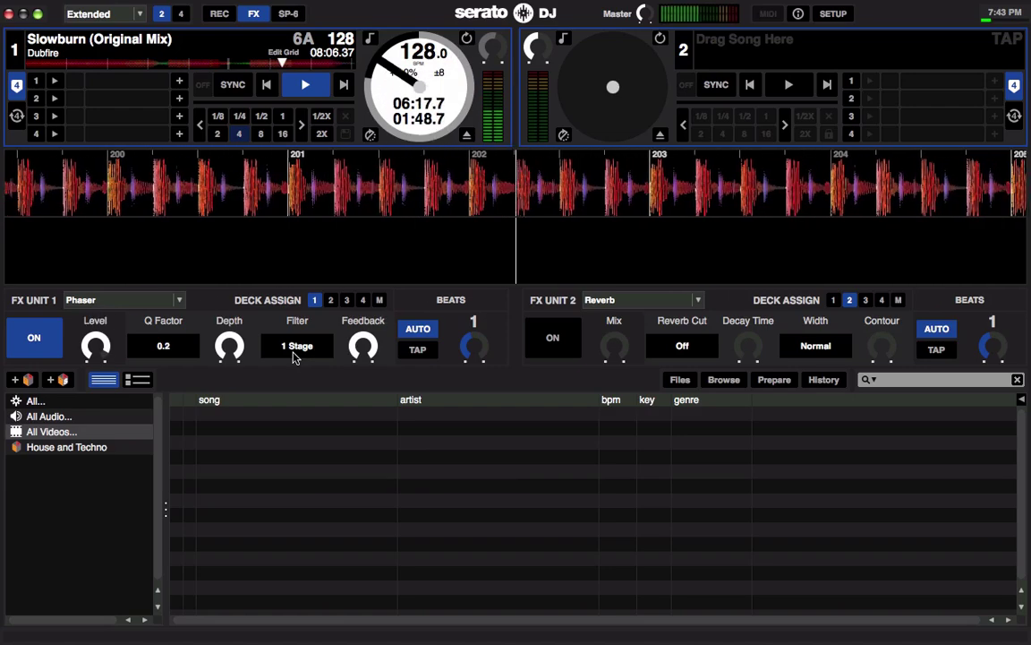
left_click(295, 356)
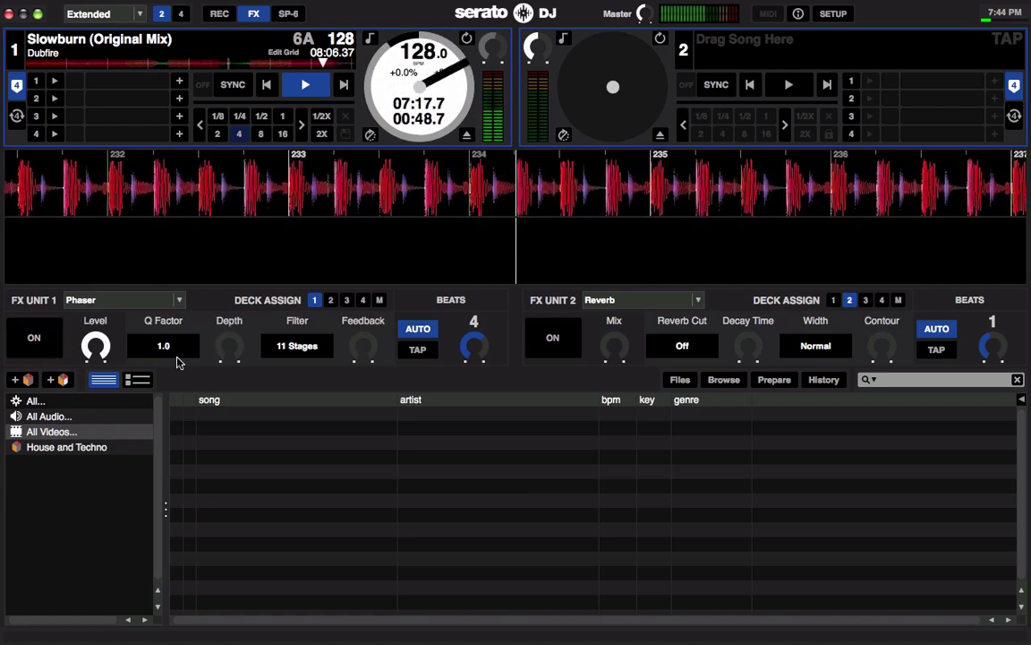
Load the Flanger effect into FX Unit 1.
left_click(176, 300)
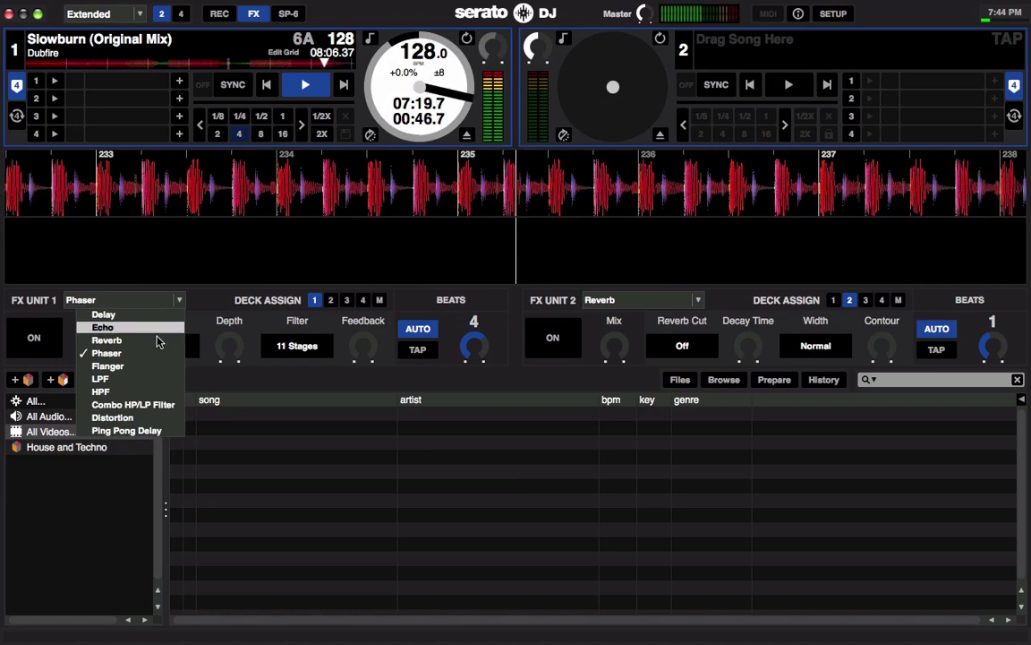
left_click(146, 365)
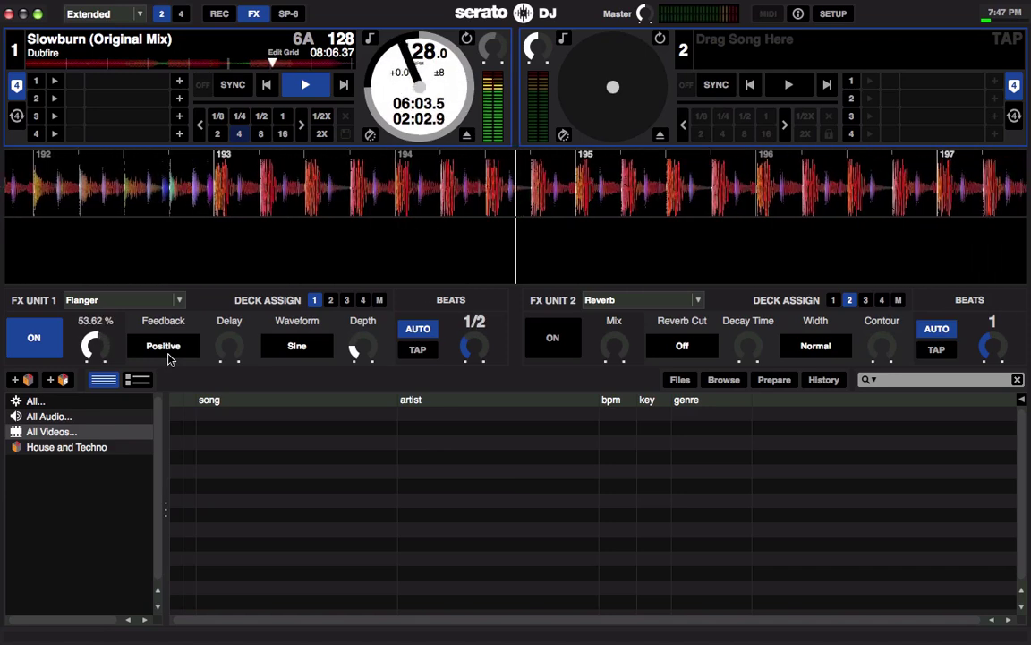
Load the LPF effect into FX Unit 1 and cycle its Waveform through Parabola and back to Sine.
left_click(166, 300)
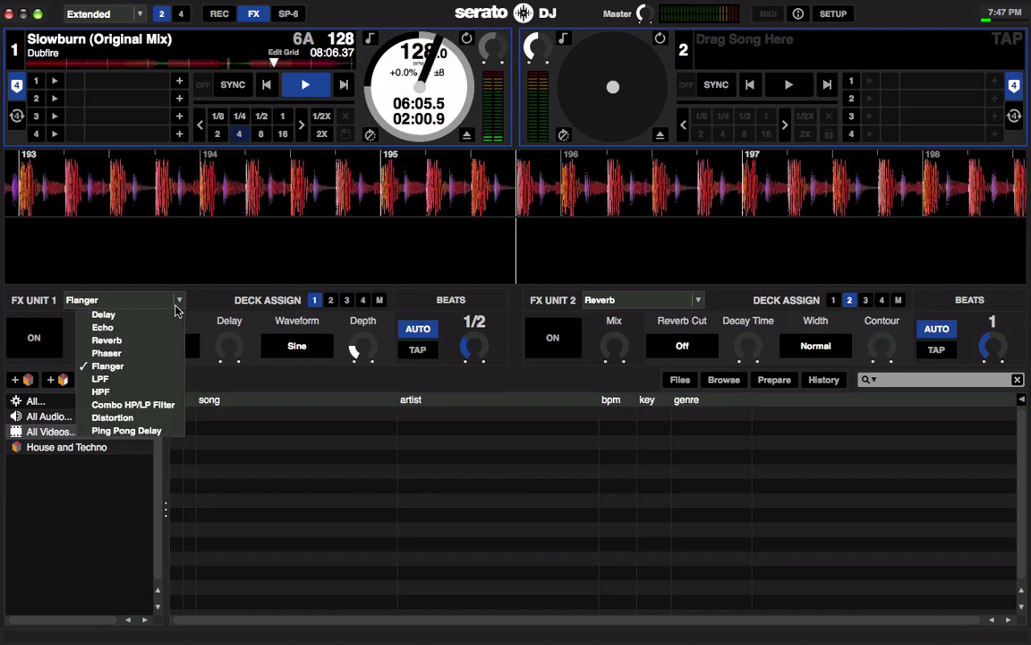
left_click(135, 380)
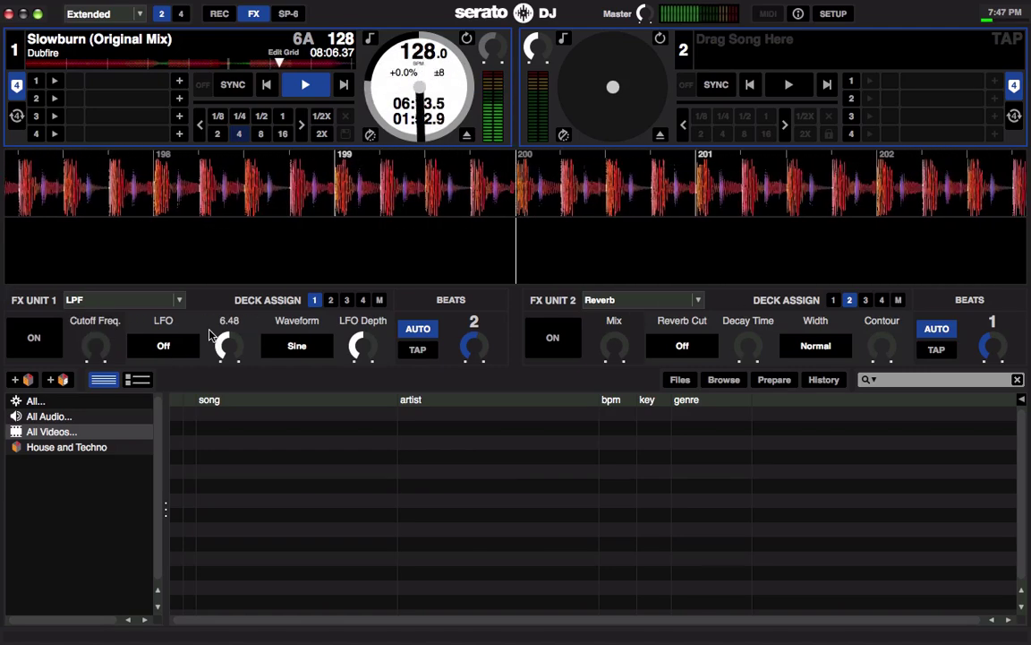
left_click(289, 351)
left_click(290, 351)
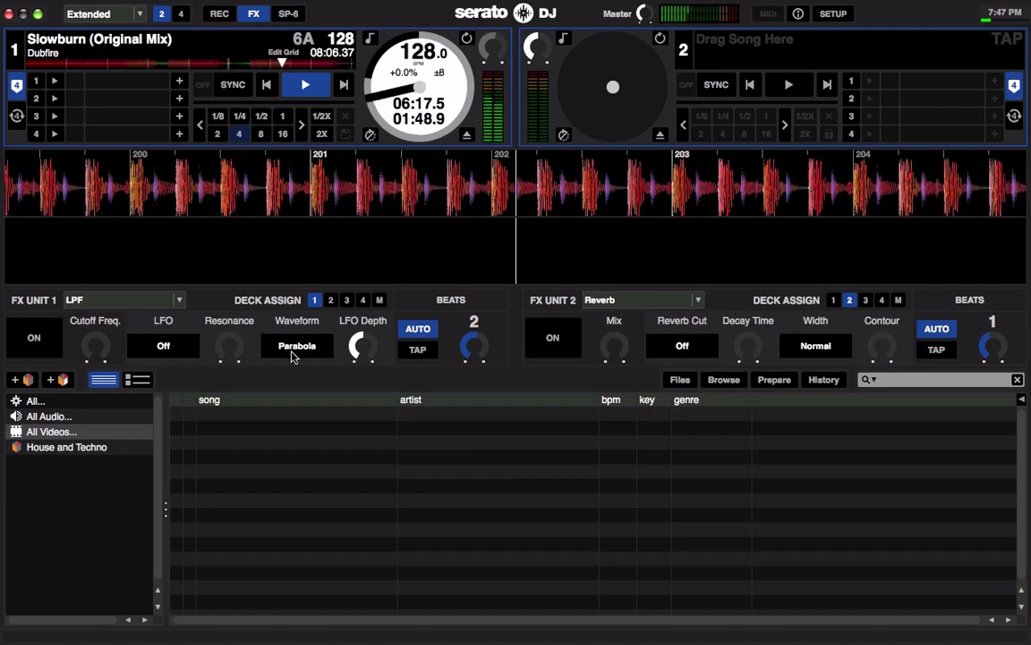
left_click(291, 352)
left_click(292, 351)
left_click(292, 352)
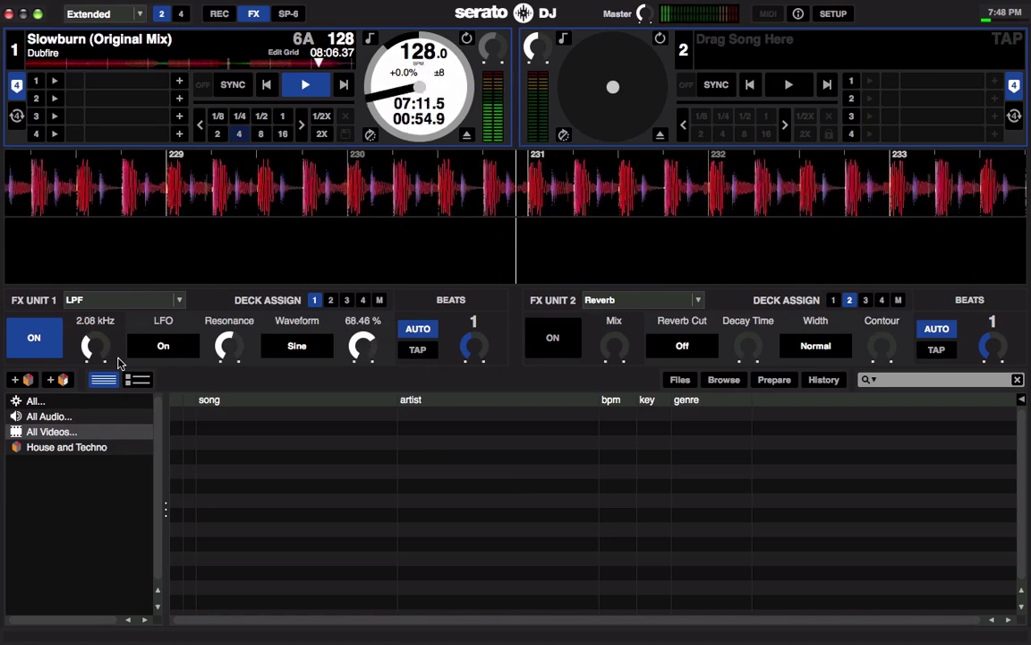
Load the HPF effect into FX Unit 1, and switch the unit off after demonstrating the filter.
left_click(152, 300)
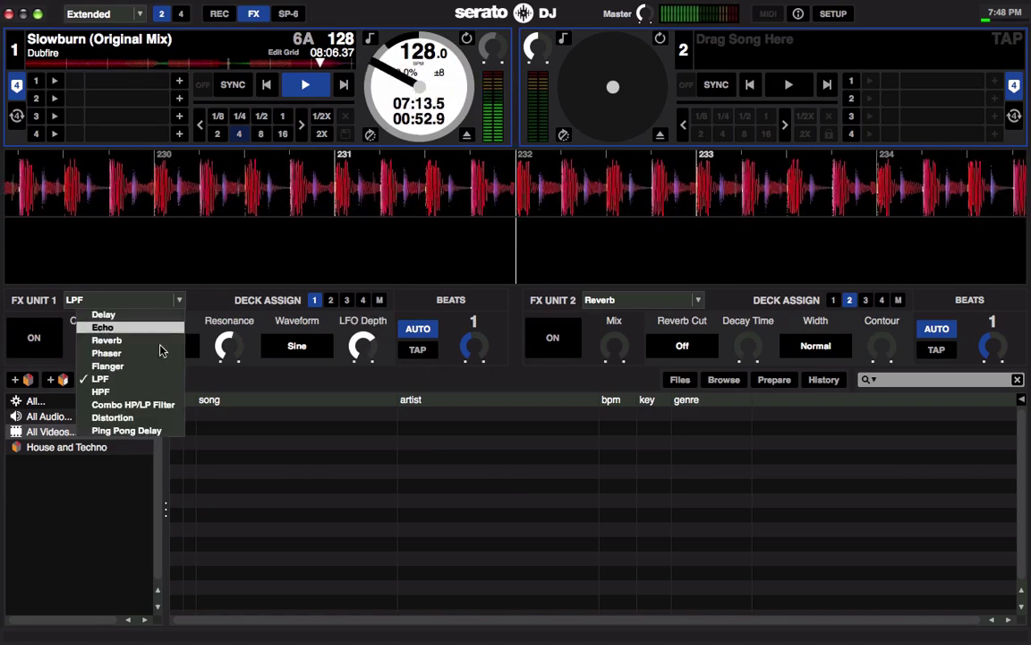
left_click(125, 392)
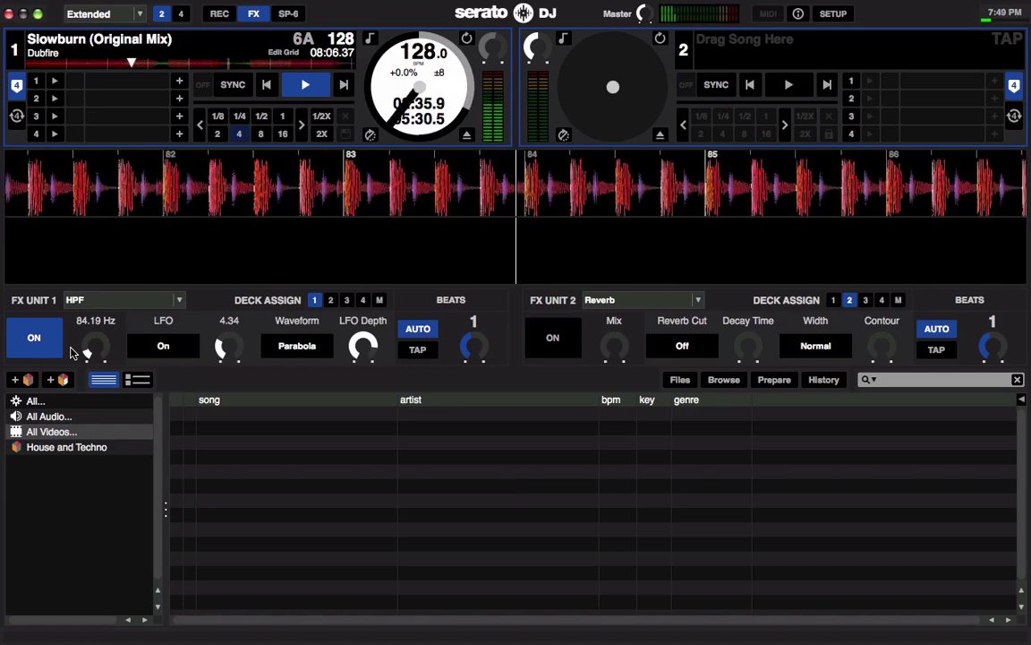
left_click(71, 350)
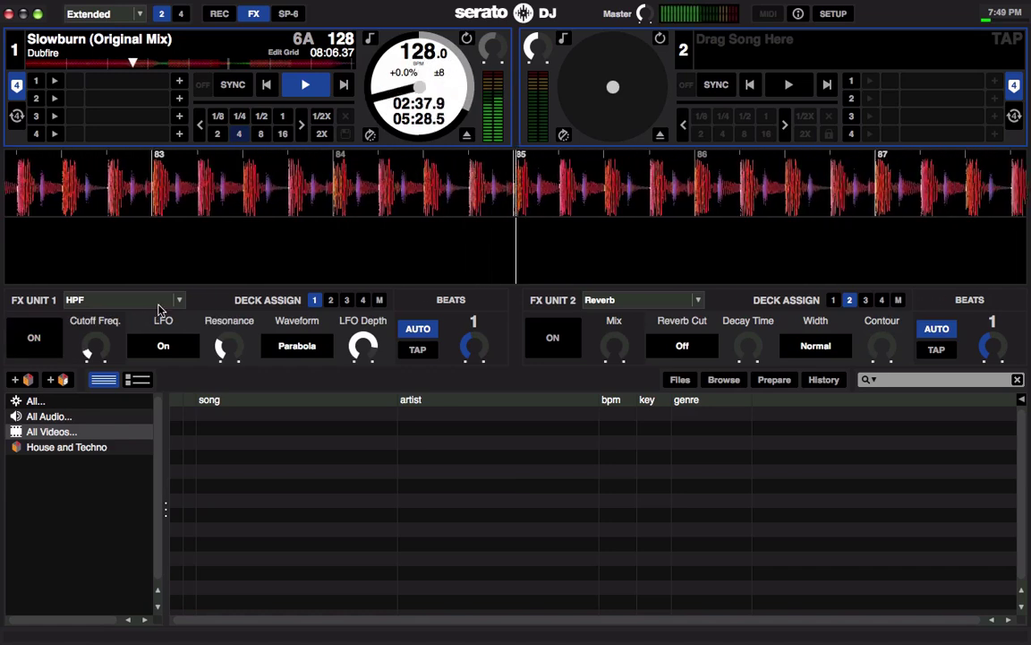
Load the Combo HP/LP Filter effect into FX Unit 1 and turn its Noise Injector on.
left_click(139, 300)
left_click(139, 404)
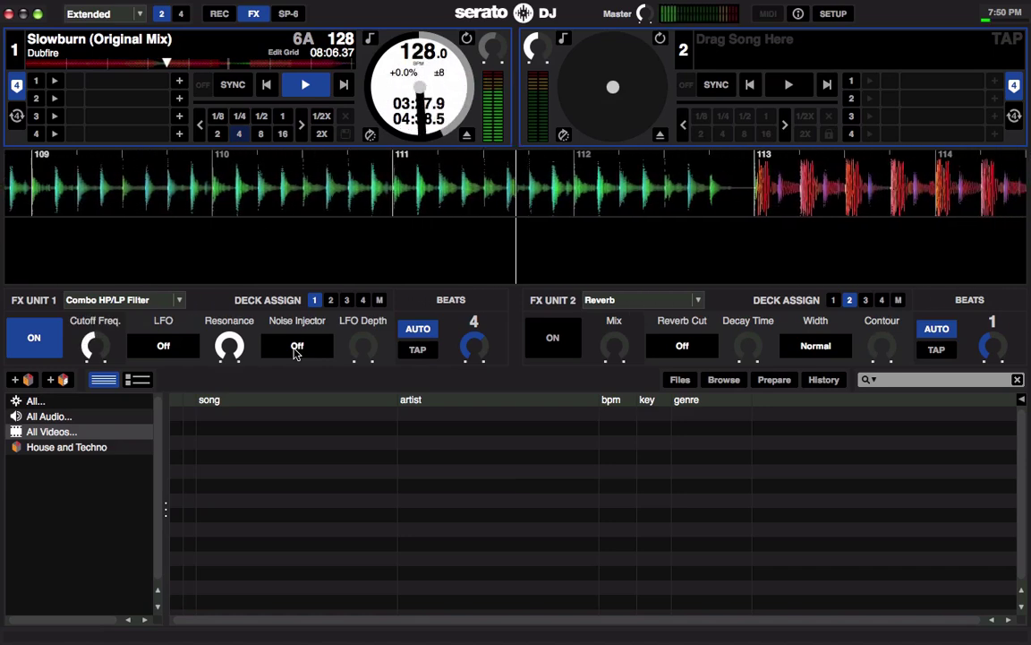
left_click(296, 349)
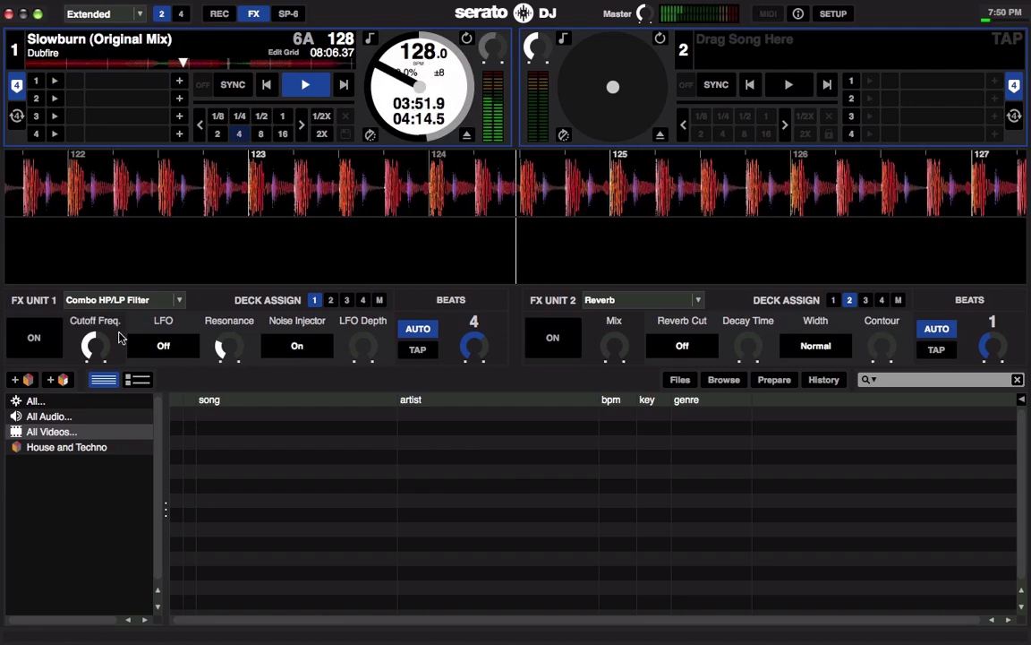
Load the Distortion effect into FX Unit 1, and switch the unit on to demonstrate it and off again.
left_click(156, 300)
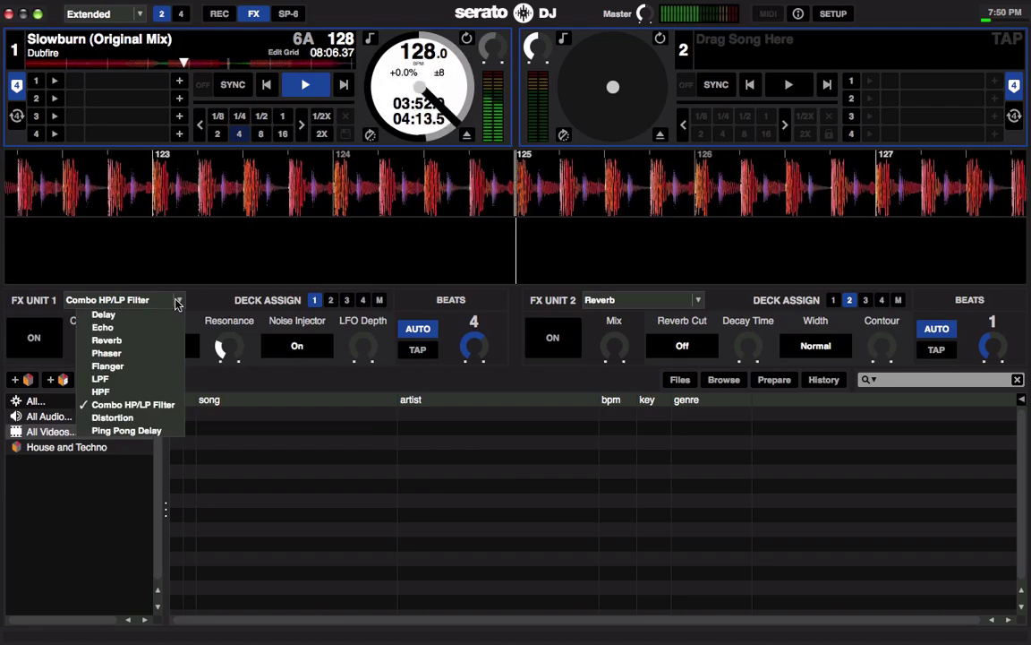
left_click(141, 418)
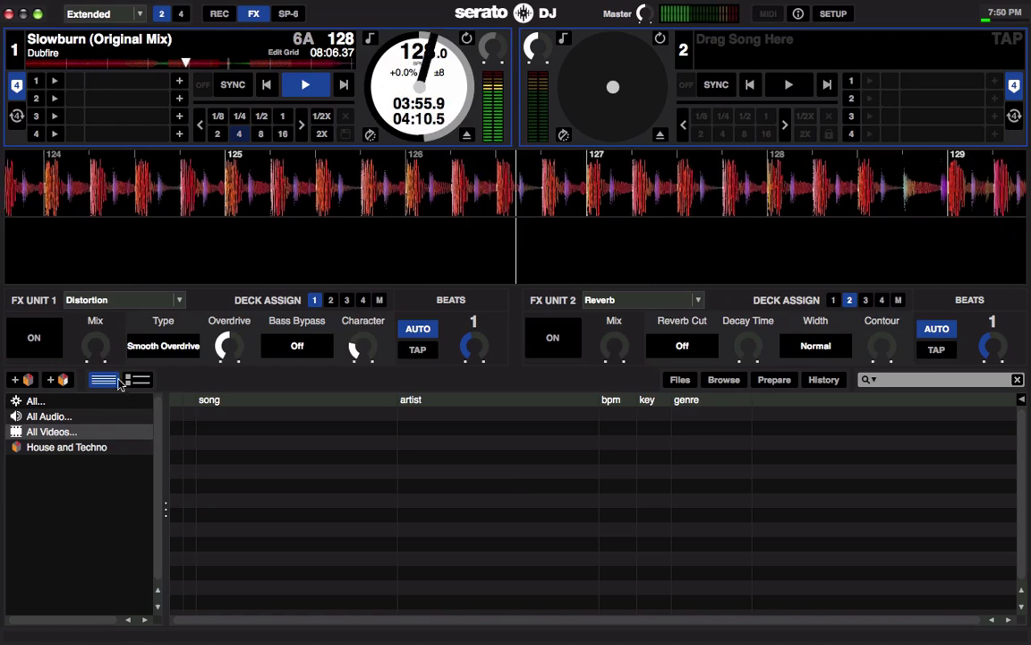
left_click(48, 350)
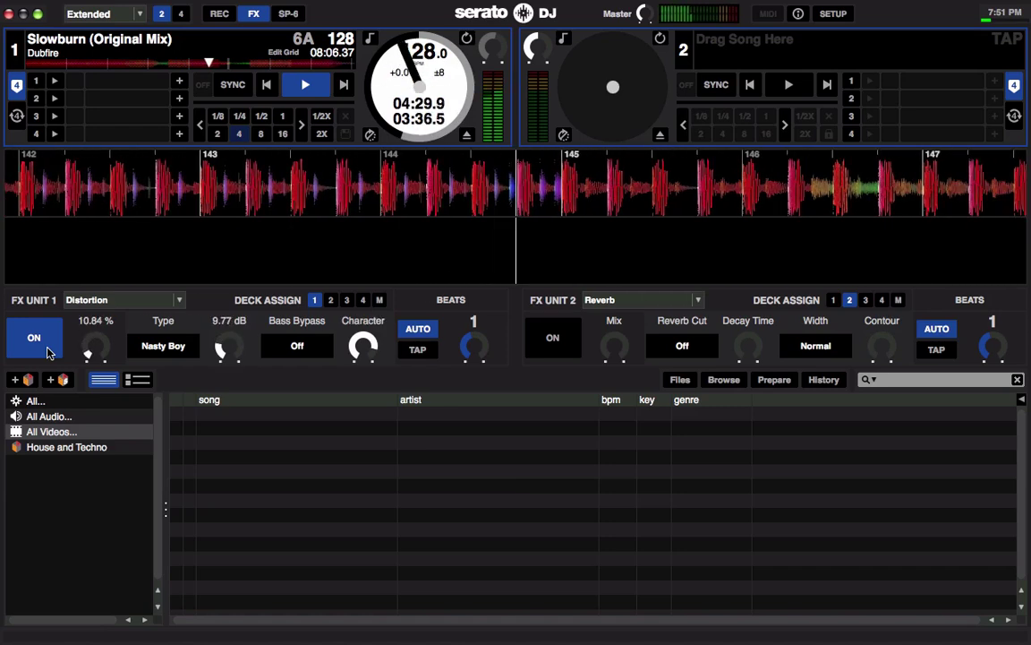
left_click(45, 340)
Load the Ping Pong Delay effect into FX Unit 1.
left_click(178, 300)
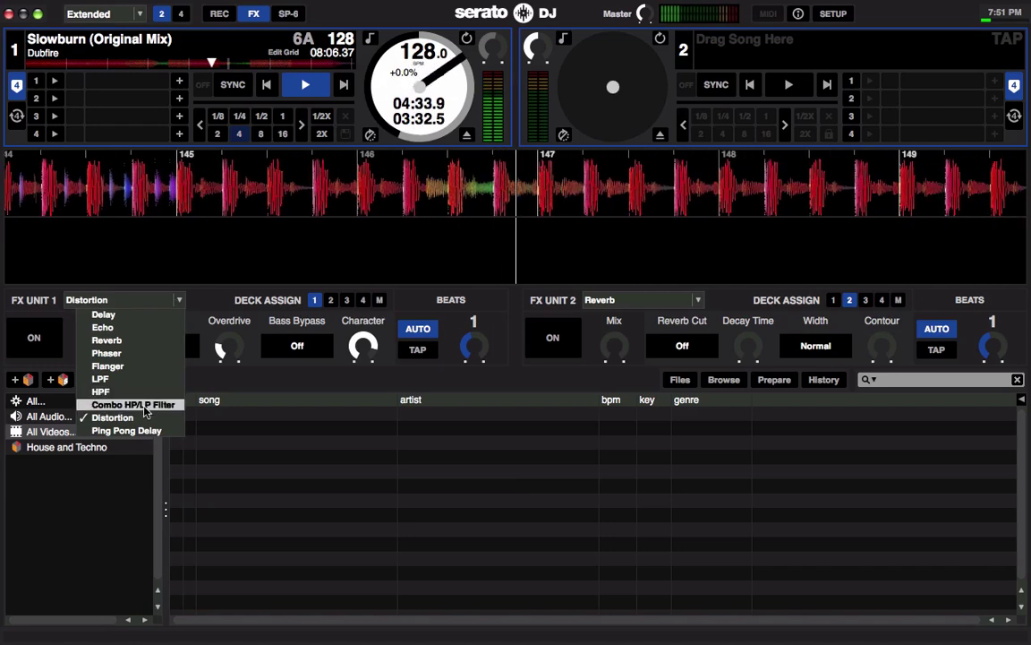
left_click(125, 430)
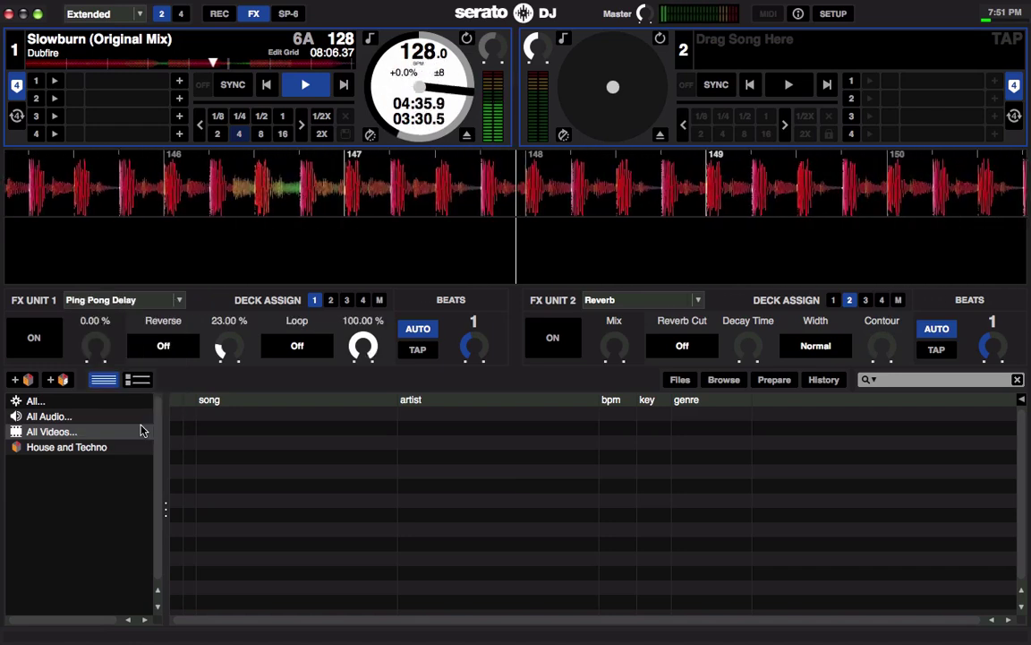